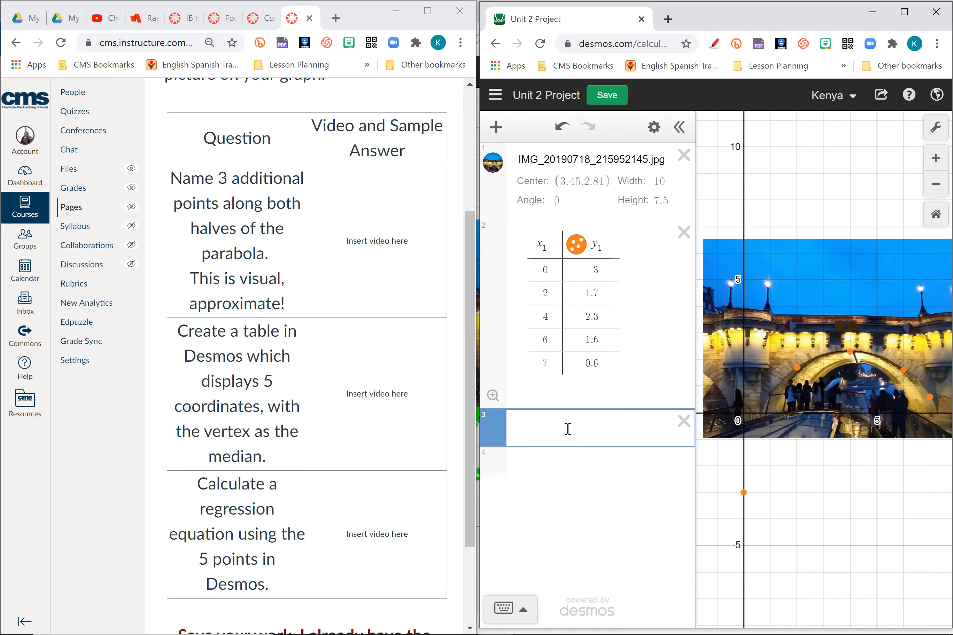
Step: Save the graph and enter y₁ ~ ax² in the empty expression line below the table
{"action": "left_click", "coordinate": [611, 98]}
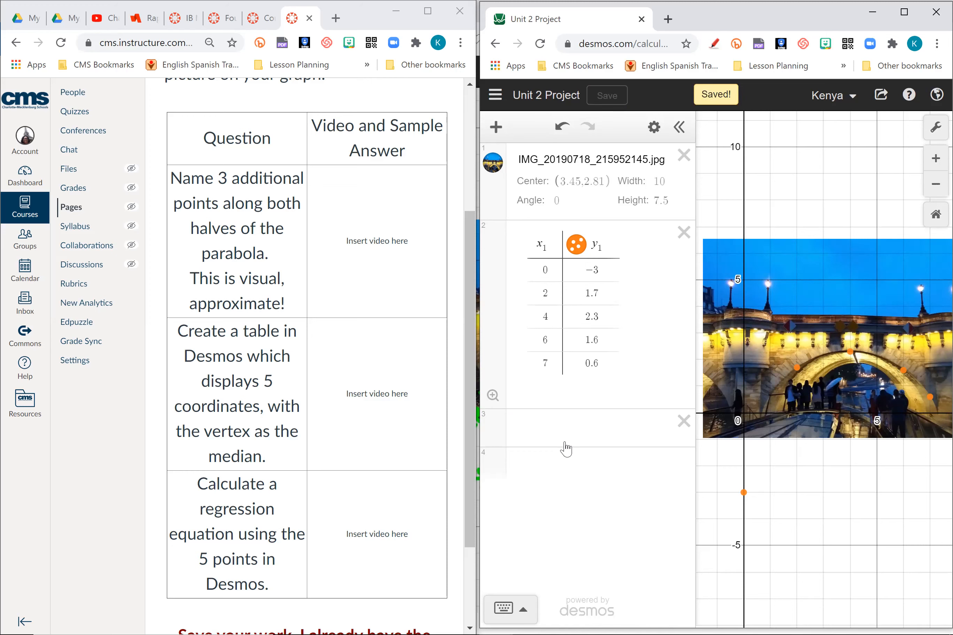
{"action": "left_click", "coordinate": [559, 422]}
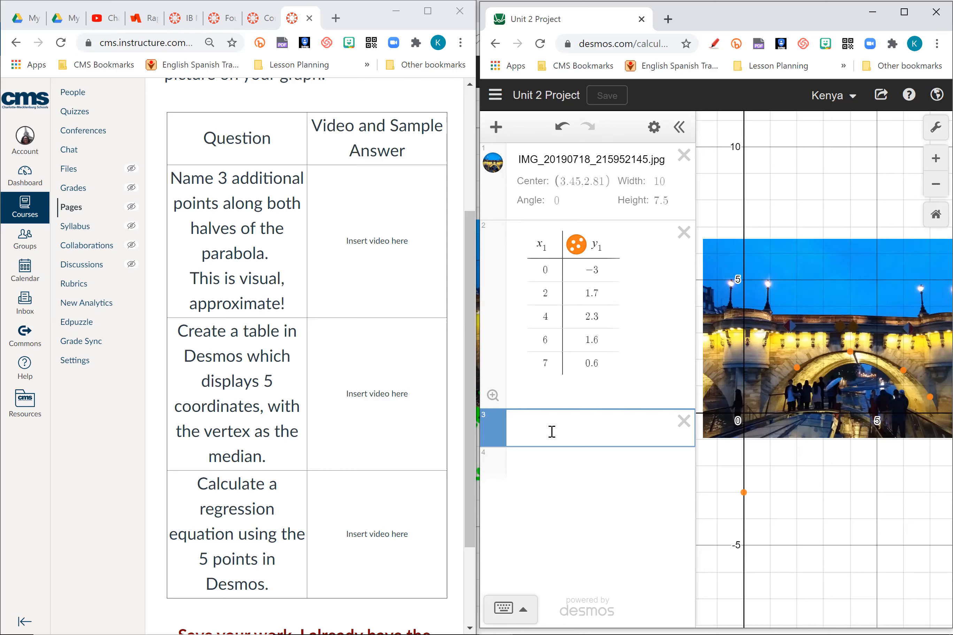
{"action": "type", "text": "y1"}
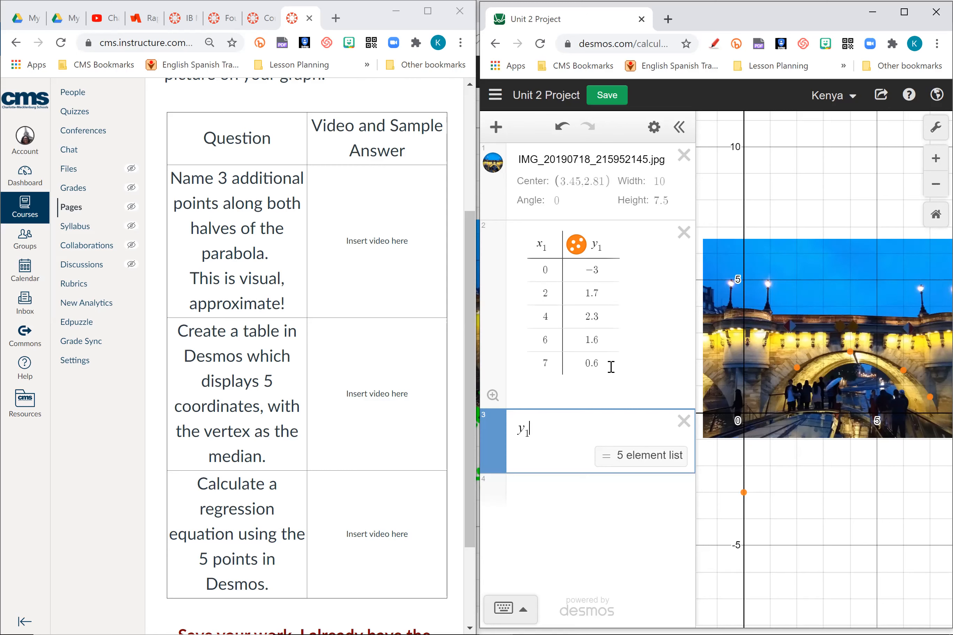
{"action": "type", "text": "~"}
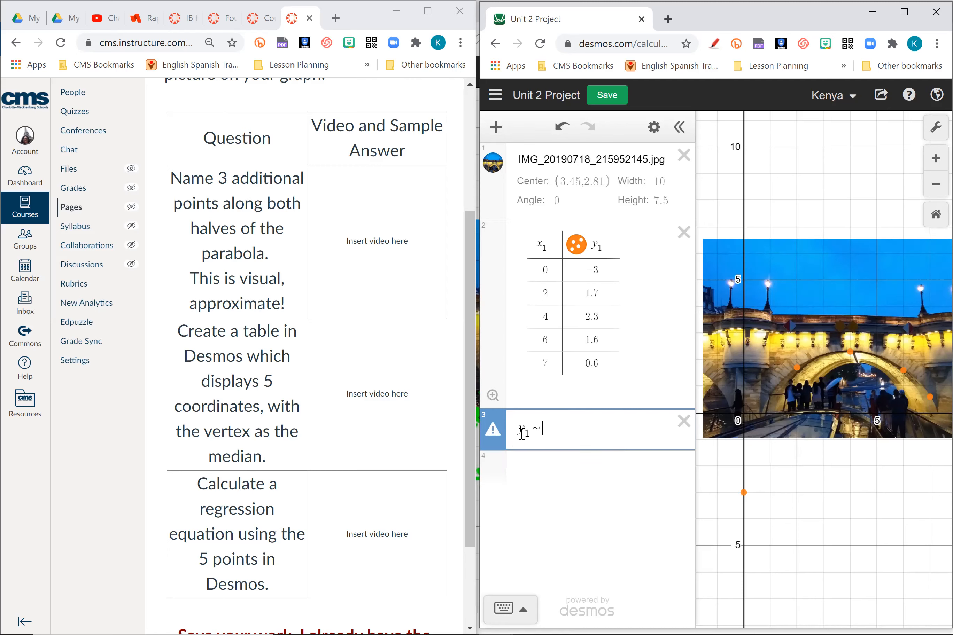
{"action": "mouse_move", "coordinate": [493, 434]}
{"action": "type", "text": "a"}
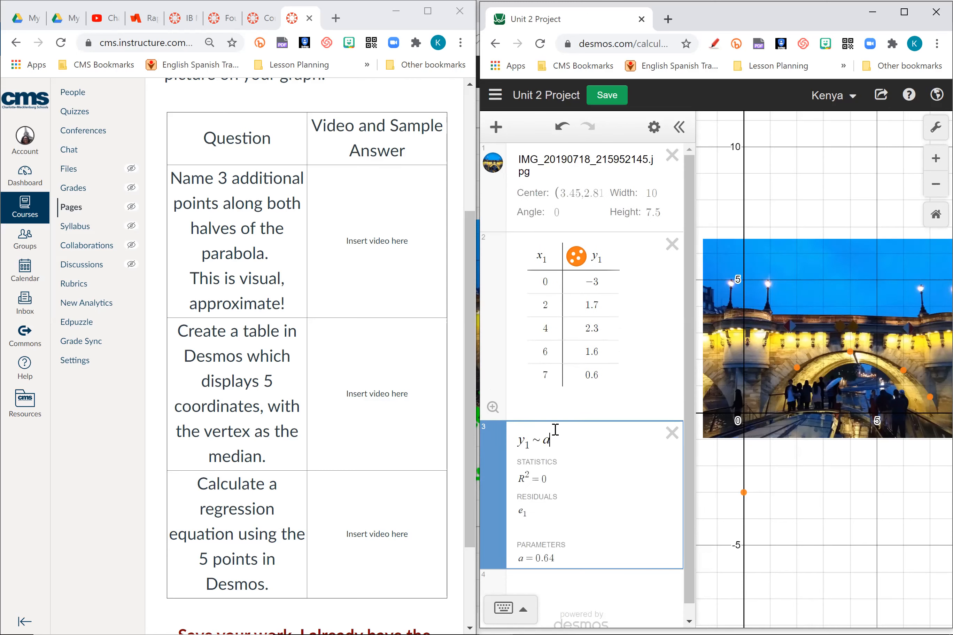
{"action": "type", "text": "x"}
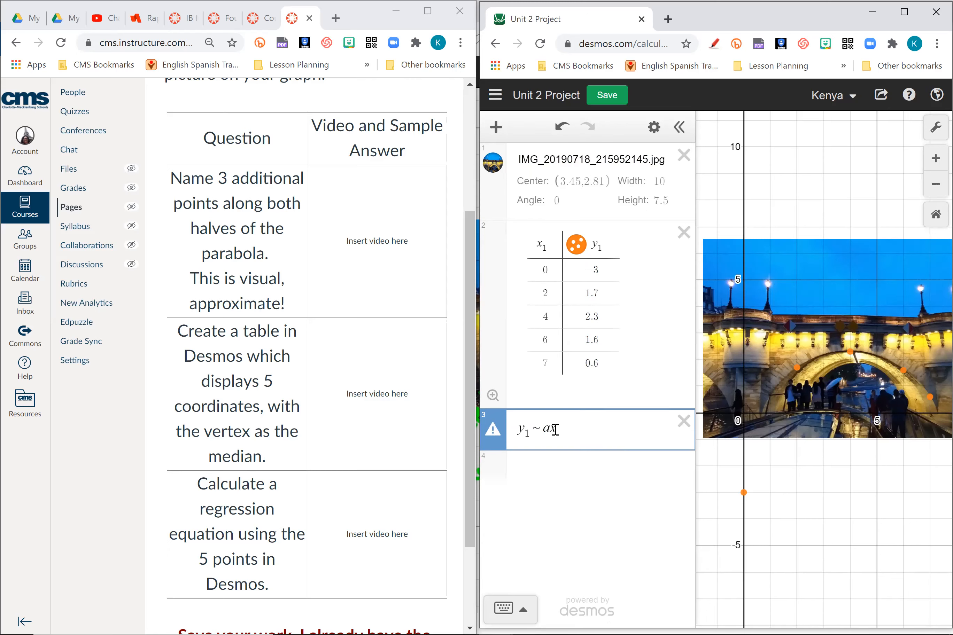
{"action": "type", "text": "^"}
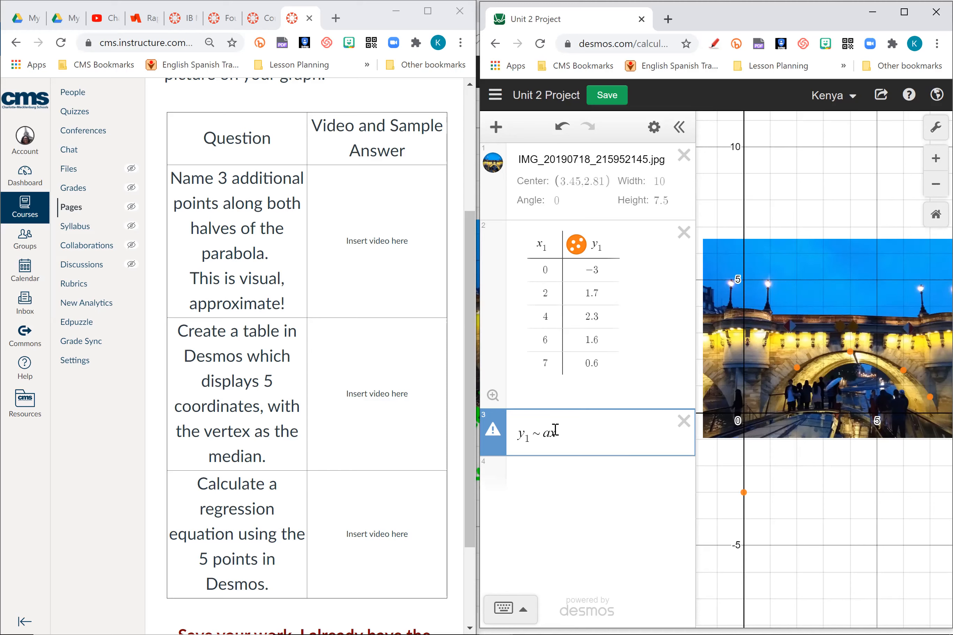
{"action": "type", "text": "2"}
Step: Extend the regression expression after ax² with + bx + c
{"action": "left_click", "coordinate": [523, 609]}
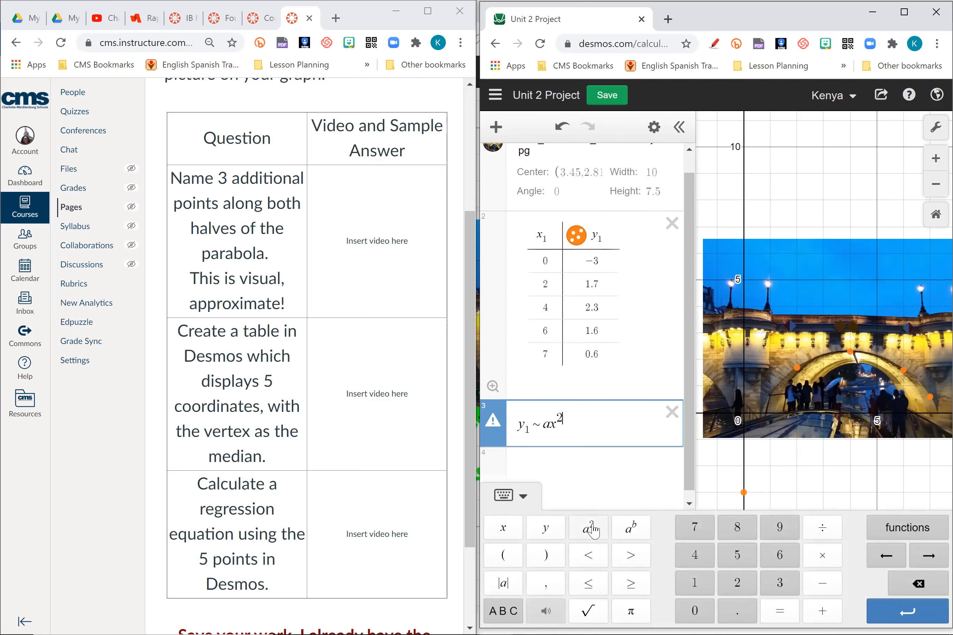
{"action": "left_click", "coordinate": [586, 428]}
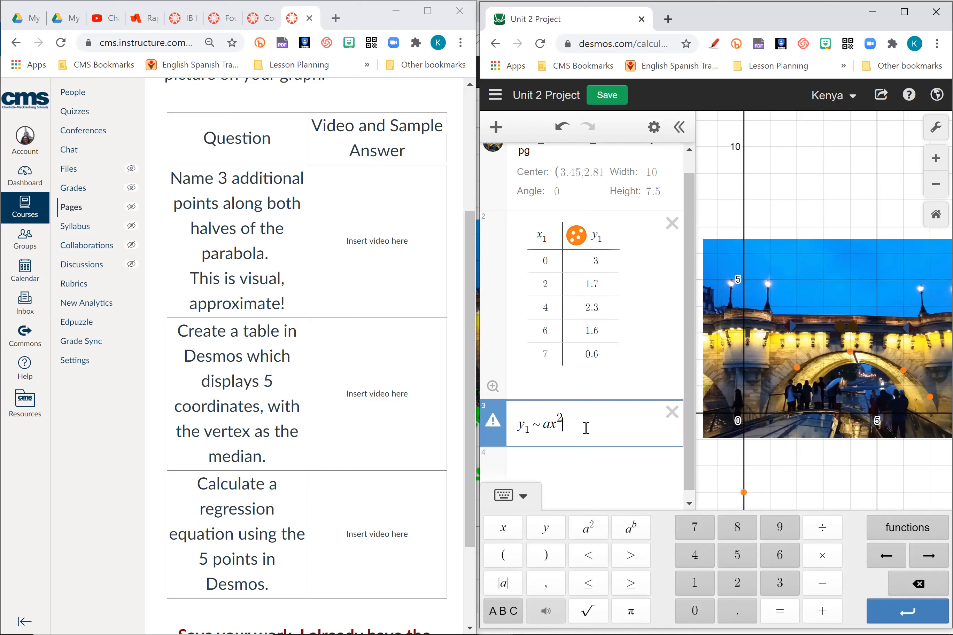
{"action": "left_click", "coordinate": [517, 496]}
{"action": "type", "text": "+bx"}
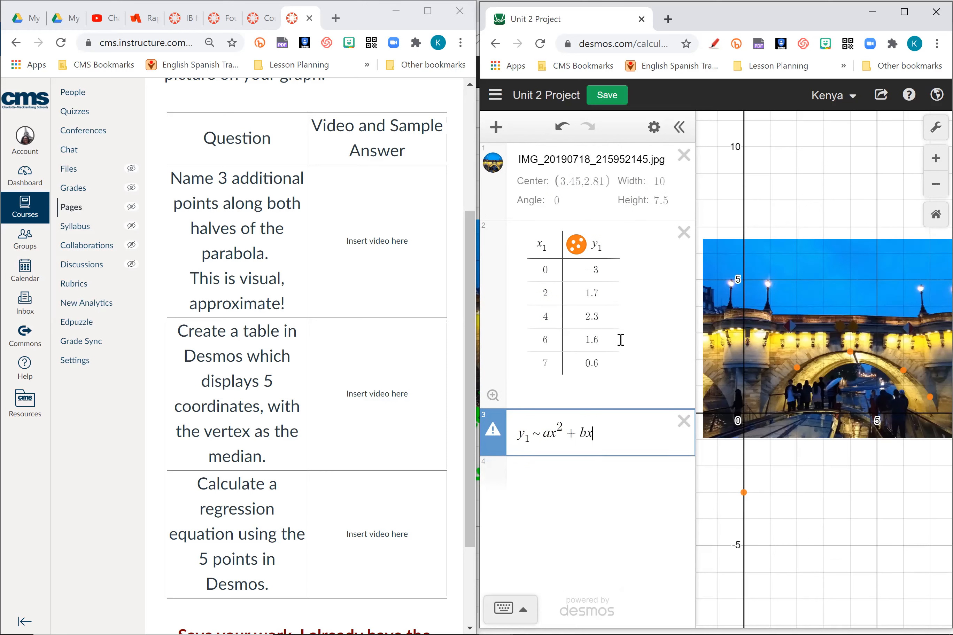
{"action": "type", "text": "+c"}
Step: Add the subscript 1 to both x variables so the regression reads y₁ ~ ax₁² + bx₁ + c
{"action": "left_click", "coordinate": [555, 437]}
{"action": "type", "text": "1"}
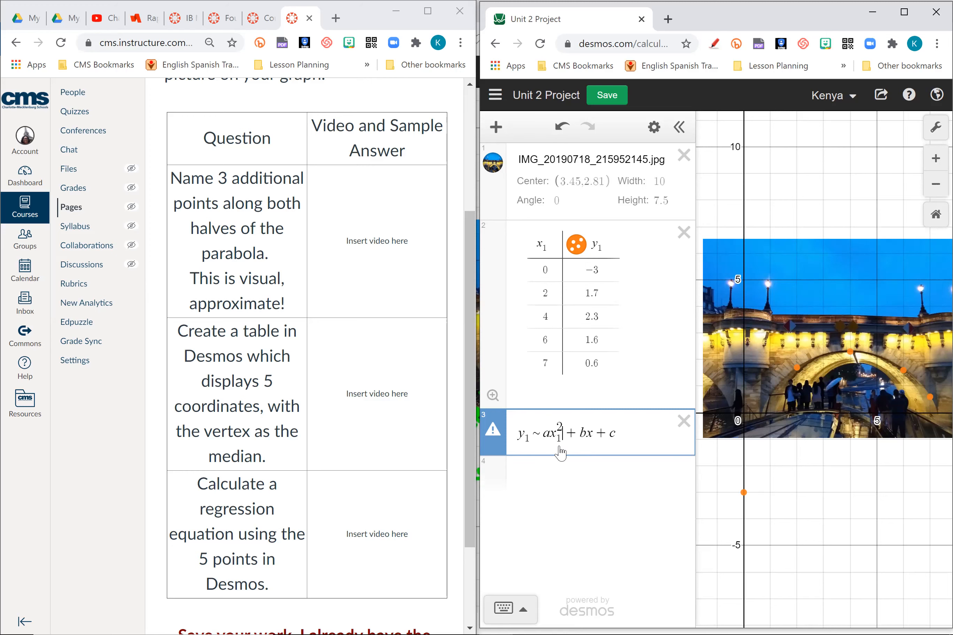
{"action": "left_click", "coordinate": [593, 437]}
{"action": "type", "text": "1"}
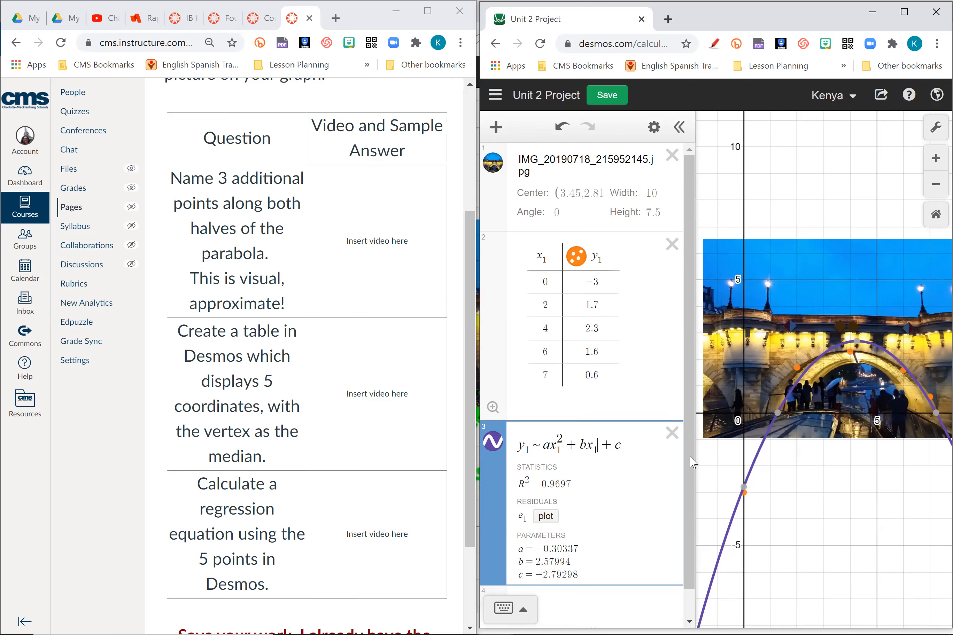
Step: Start the page annotation pen and handwrite y = -0.30x² in red below the picture on the graph
{"action": "scroll", "coordinate": [692, 479], "scroll_direction": "down", "scroll_amount": 1}
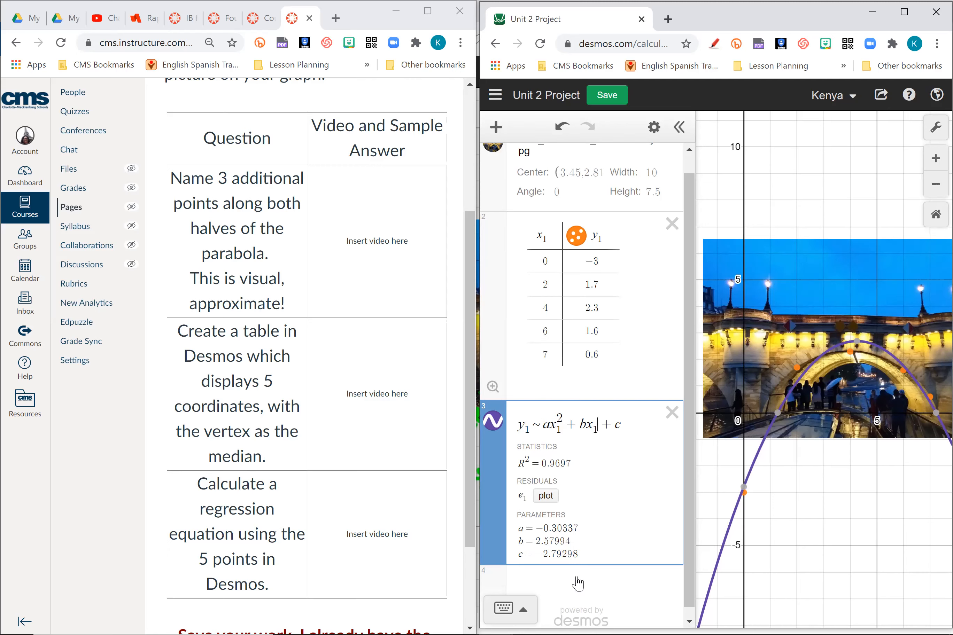
{"action": "left_click", "coordinate": [714, 44]}
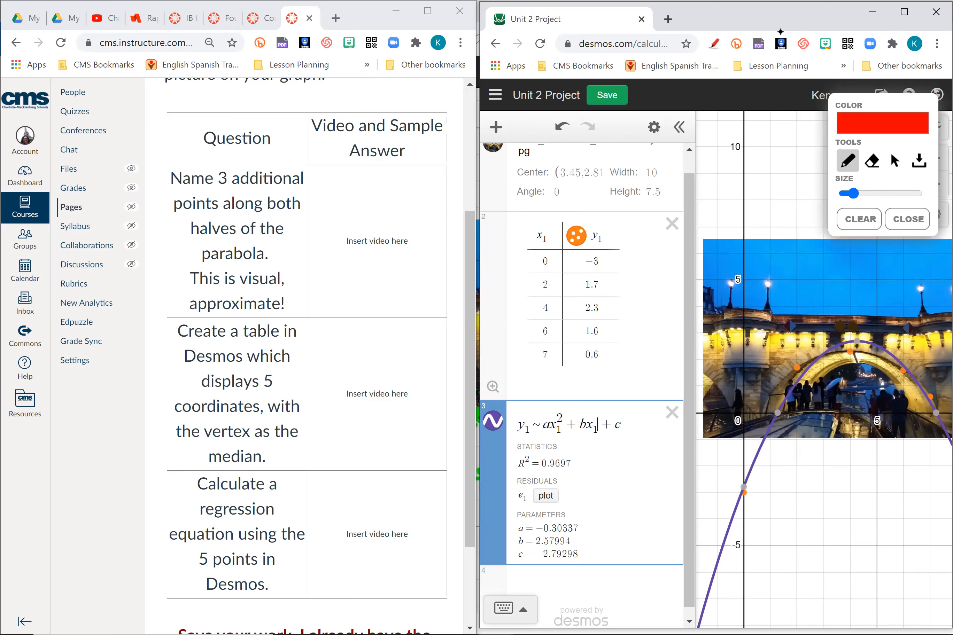
{"action": "left_click", "coordinate": [780, 41]}
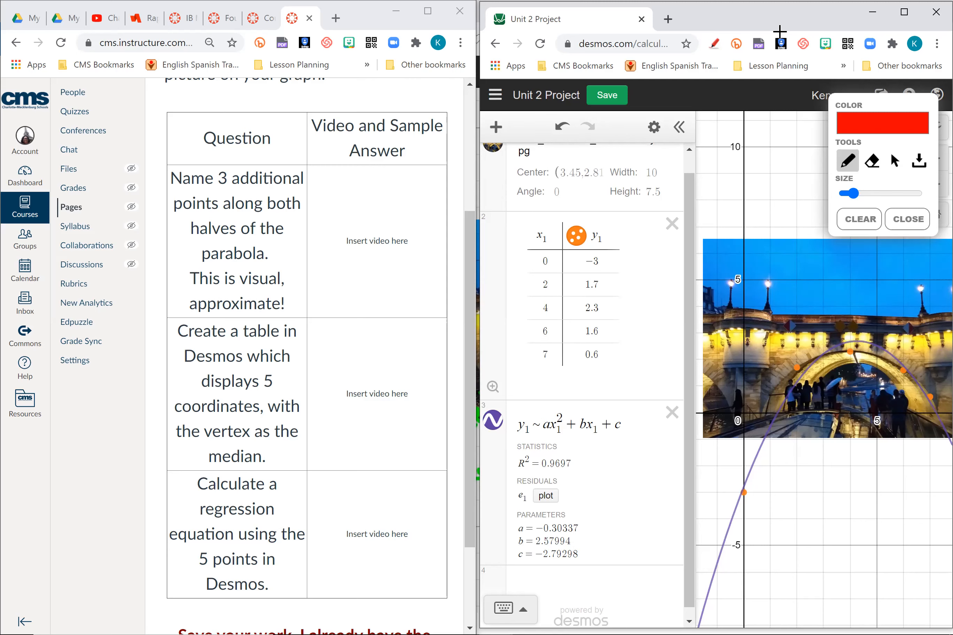
{"action": "mouse_move", "coordinate": [706, 513]}
{"action": "left_mouse_down"}
{"action": "mouse_move", "coordinate": [721, 565]}
{"action": "mouse_move", "coordinate": [716, 559]}
{"action": "left_mouse_up"}
{"action": "left_click_drag", "start_coordinate": [723, 525], "coordinate": [734, 528]}
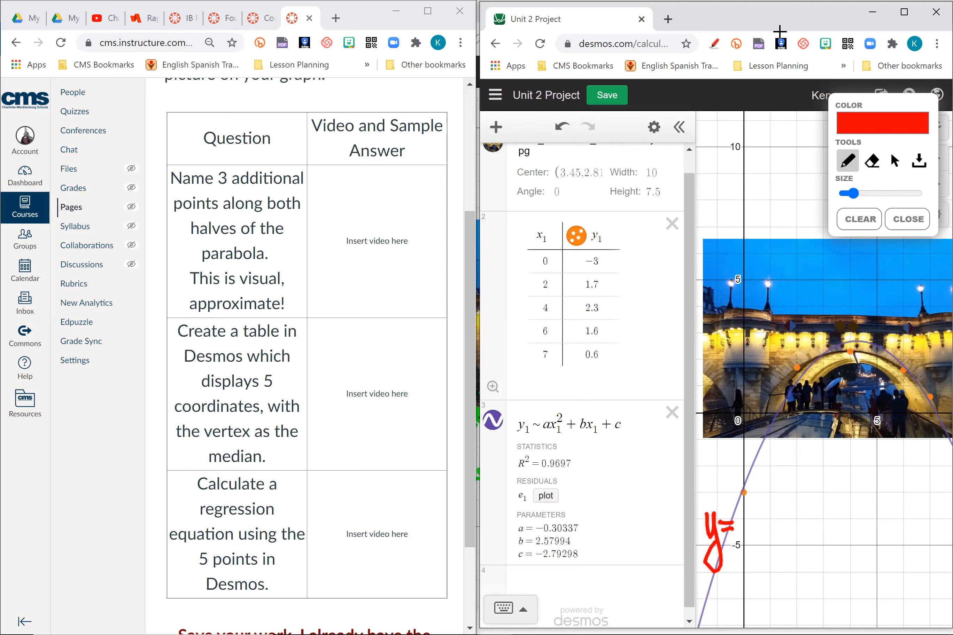
{"action": "mouse_move", "coordinate": [746, 523]}
{"action": "left_mouse_down"}
{"action": "mouse_move", "coordinate": [790, 511]}
{"action": "mouse_move", "coordinate": [785, 533]}
{"action": "mouse_move", "coordinate": [805, 512]}
{"action": "mouse_move", "coordinate": [830, 534]}
{"action": "left_mouse_up"}
{"action": "left_click", "coordinate": [786, 531]}
{"action": "left_click_drag", "start_coordinate": [827, 512], "coordinate": [815, 540]}
{"action": "left_click_drag", "start_coordinate": [820, 494], "coordinate": [835, 507]}
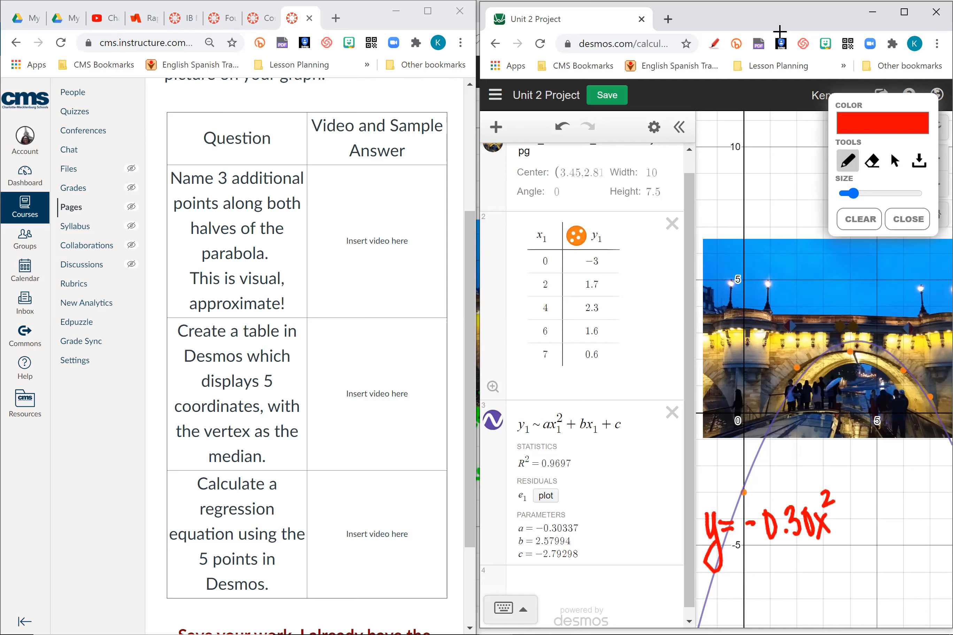
Step: Complete the handwritten equation with + 2.58x - 2.79 after the squared term
{"action": "mouse_move", "coordinate": [839, 511]}
{"action": "left_mouse_down"}
{"action": "mouse_move", "coordinate": [839, 529]}
{"action": "mouse_move", "coordinate": [878, 512]}
{"action": "left_mouse_up"}
{"action": "mouse_move", "coordinate": [879, 512]}
{"action": "left_mouse_down"}
{"action": "mouse_move", "coordinate": [874, 526]}
{"action": "mouse_move", "coordinate": [890, 526]}
{"action": "mouse_move", "coordinate": [895, 512]}
{"action": "left_mouse_up"}
{"action": "left_click_drag", "start_coordinate": [899, 515], "coordinate": [914, 526]}
{"action": "left_click_drag", "start_coordinate": [910, 504], "coordinate": [900, 528]}
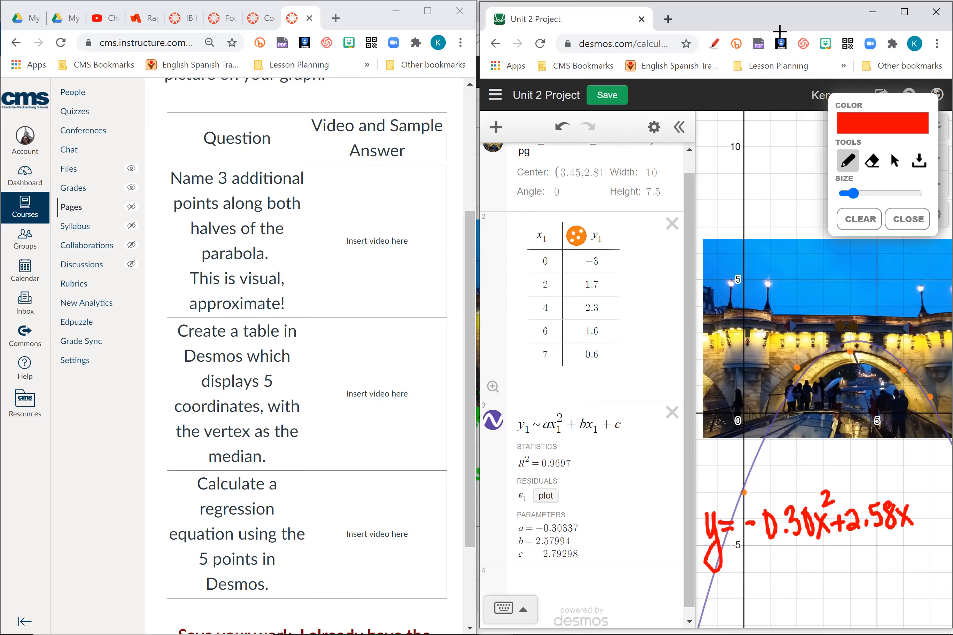
{"action": "mouse_move", "coordinate": [910, 513]}
{"action": "left_mouse_down"}
{"action": "mouse_move", "coordinate": [929, 523]}
{"action": "mouse_move", "coordinate": [935, 497]}
{"action": "mouse_move", "coordinate": [933, 524]}
{"action": "mouse_move", "coordinate": [941, 508]}
{"action": "mouse_move", "coordinate": [947, 526]}
{"action": "left_mouse_up"}
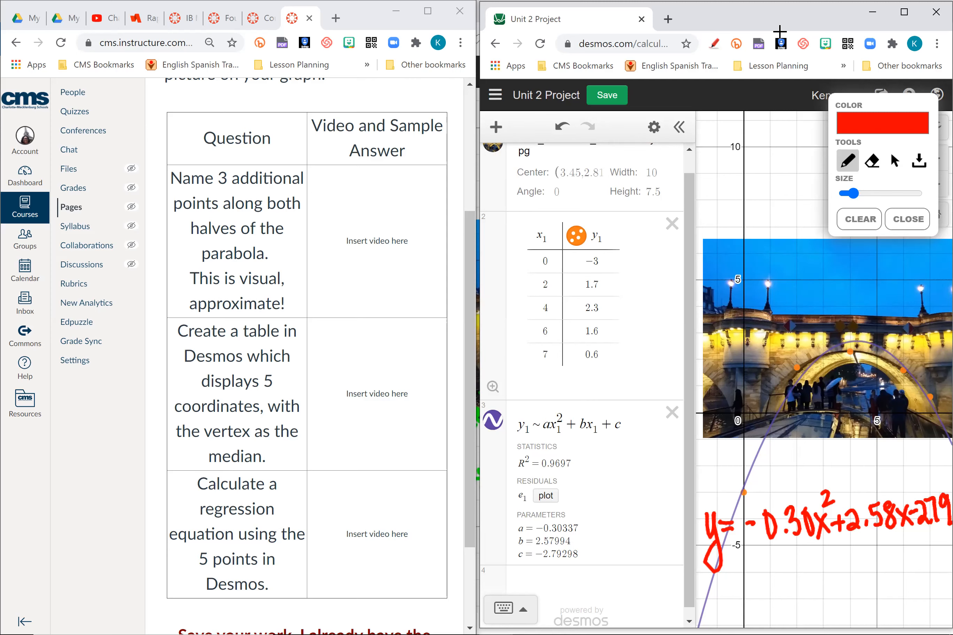